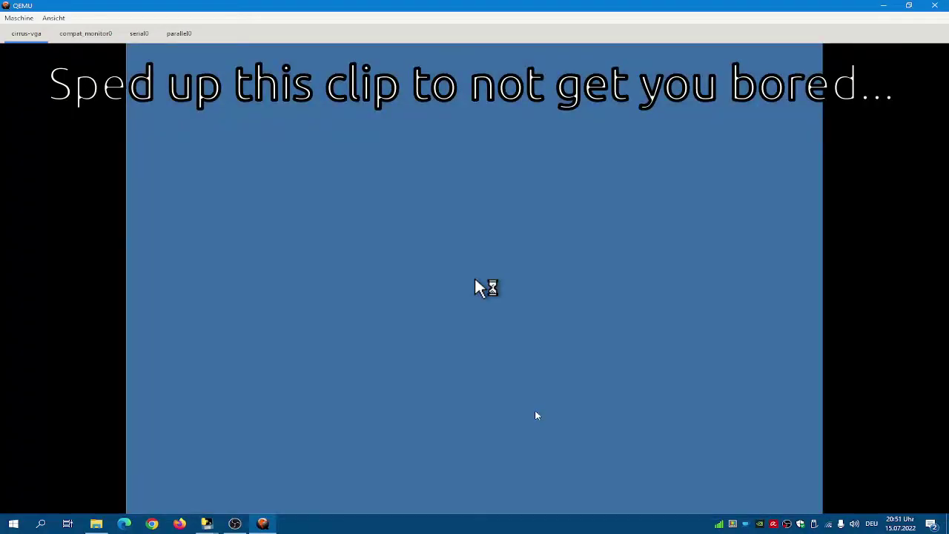
- Switch the virtual machine's display to full screen
left_click(19, 18)
left_click(43, 20)
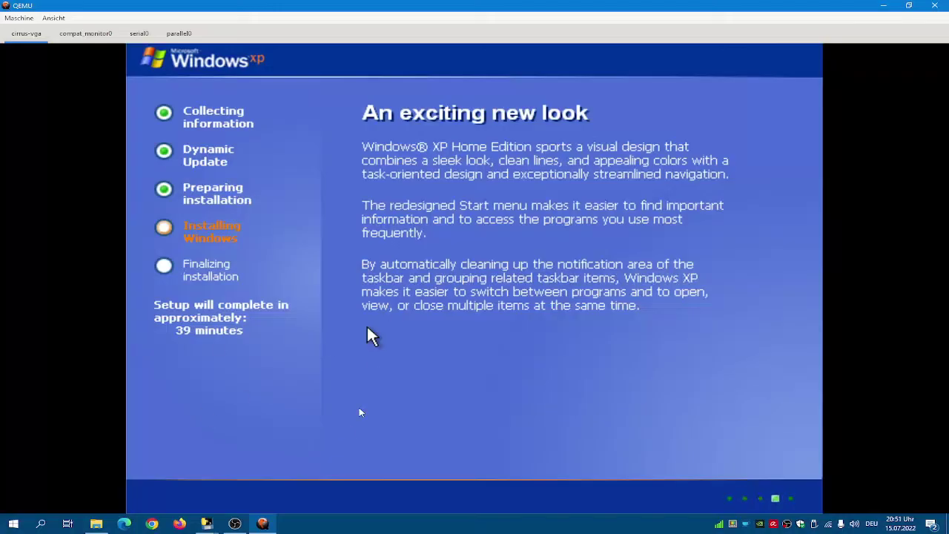
key("ctrl+alt+f")
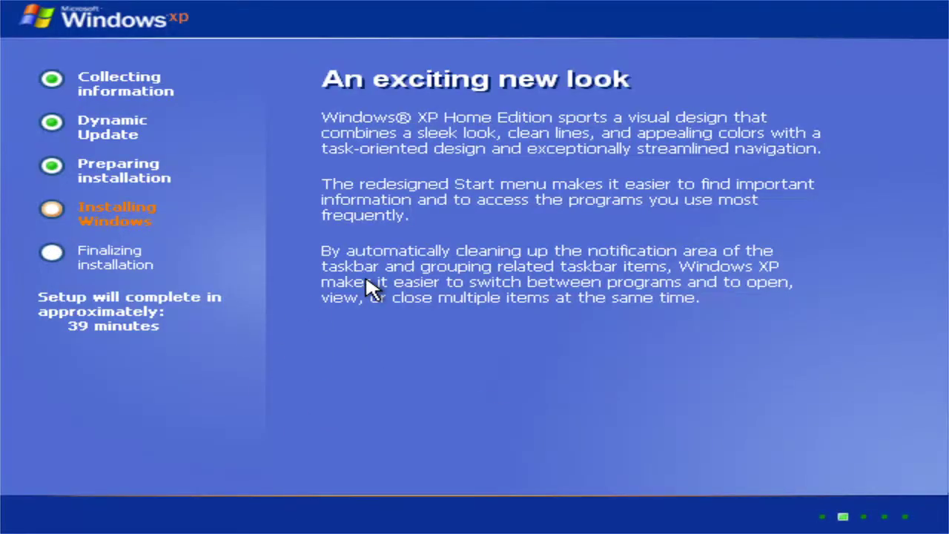
key("ctrl+alt+f")
key("ctrl+alt+g")
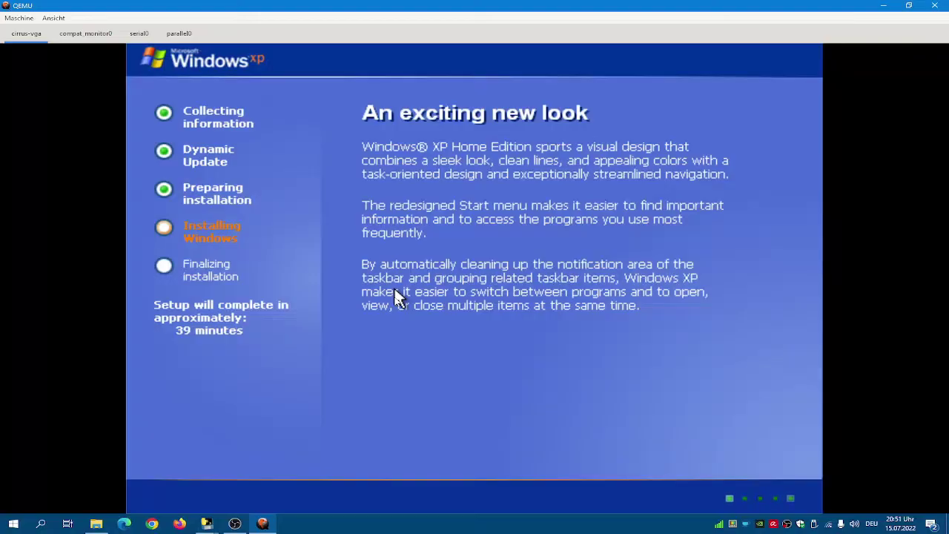
key("ctrl+alt+f")
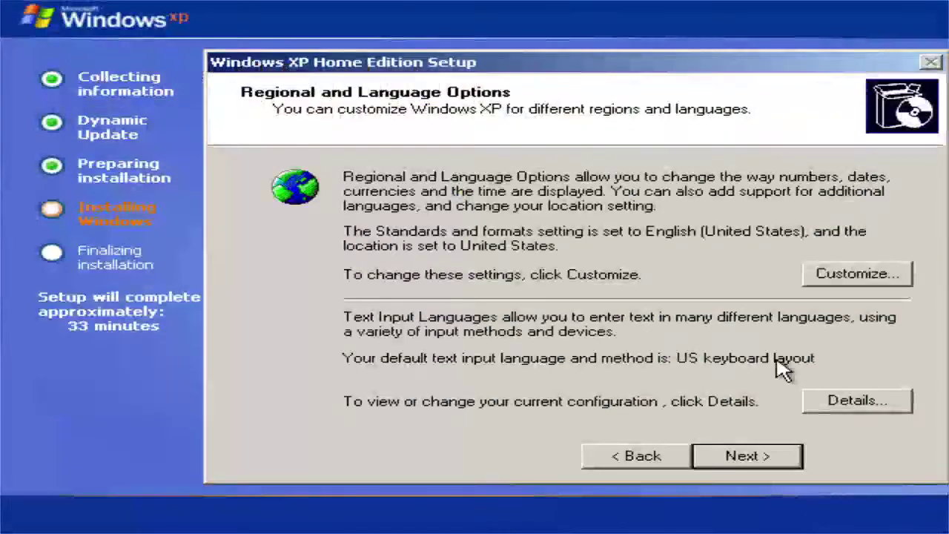
- Add German (Germany) with the German keyboard layout as an input language in the text input settings
left_click(824, 400)
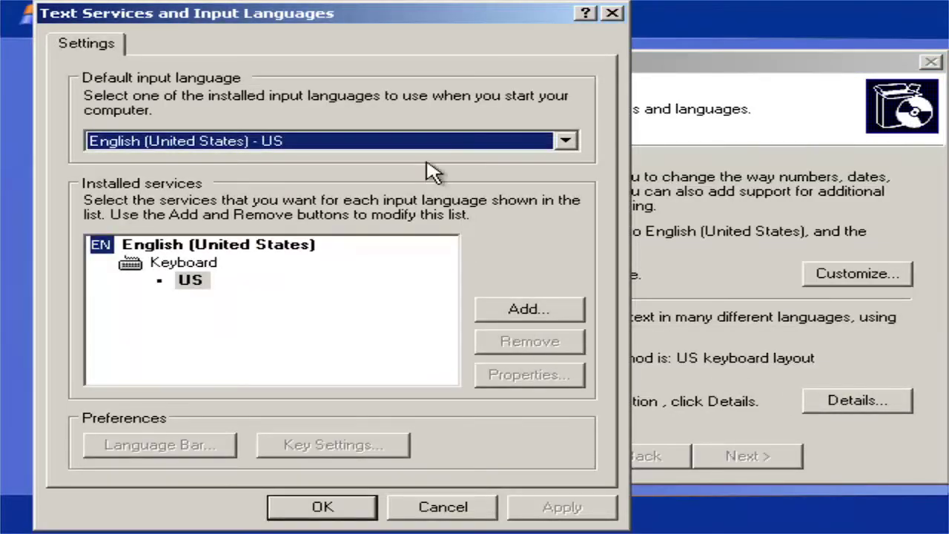
left_click(544, 315)
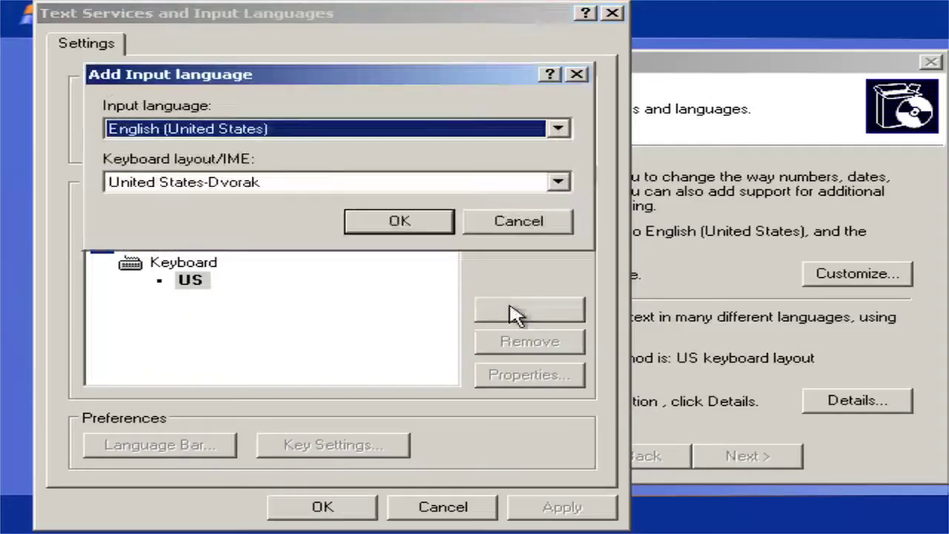
left_click(165, 135)
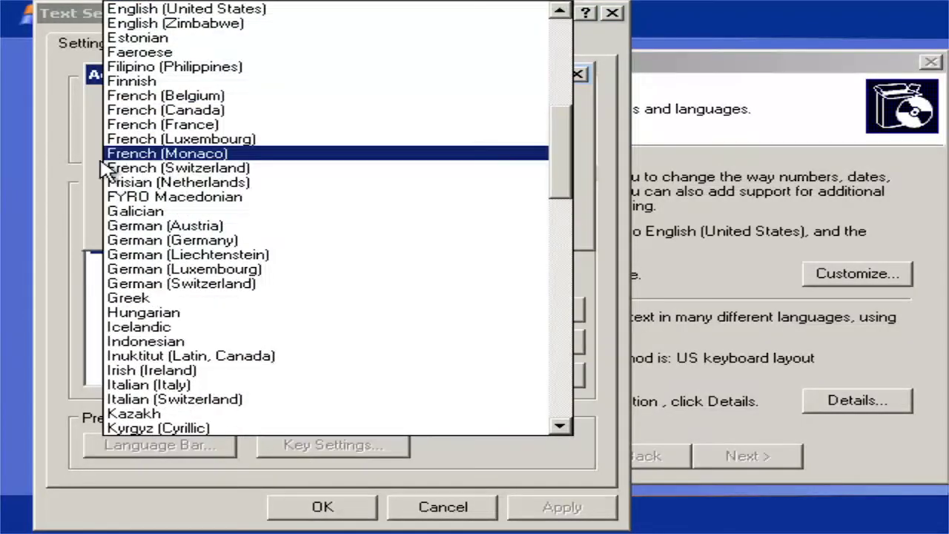
left_click(191, 241)
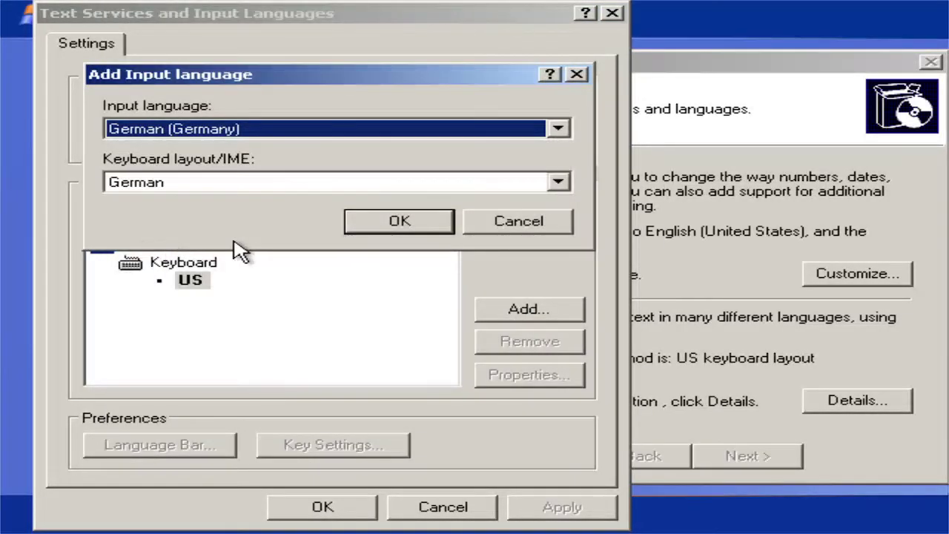
left_click(371, 224)
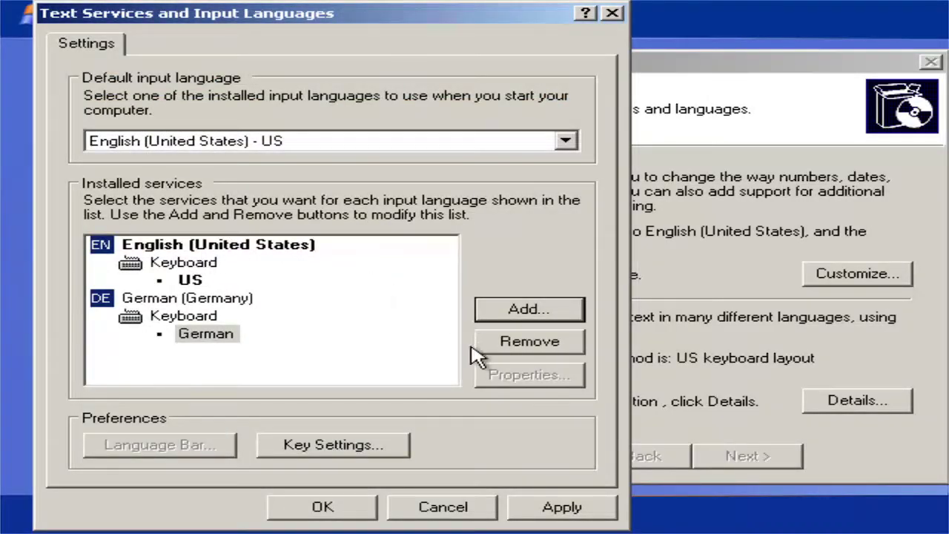
- Make German (Germany) - German the default input language, apply it, and continue past the regional options
left_click(335, 146)
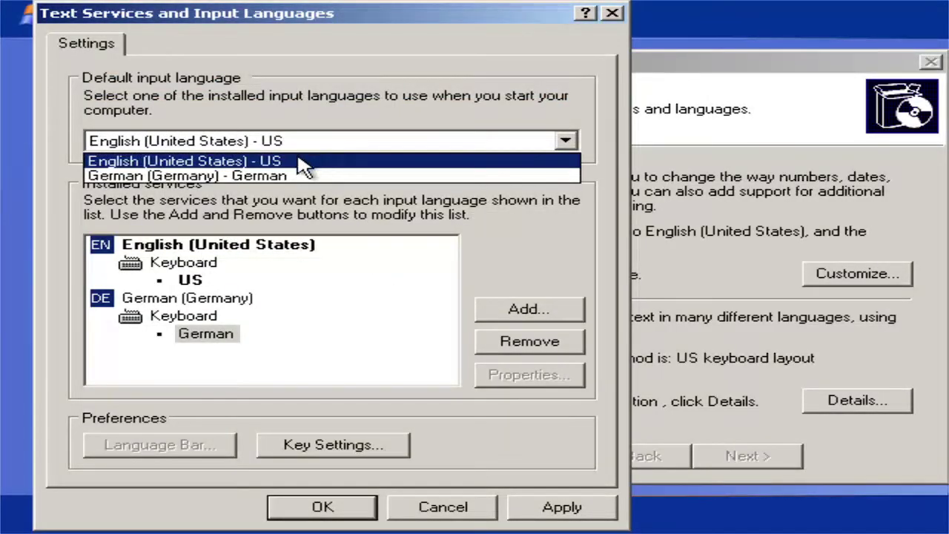
left_click(293, 175)
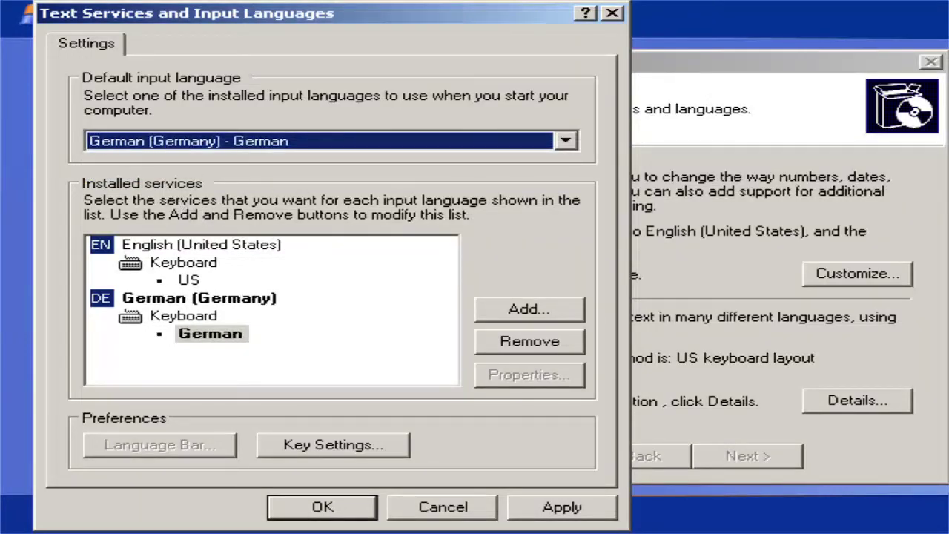
left_click(520, 512)
left_click(363, 510)
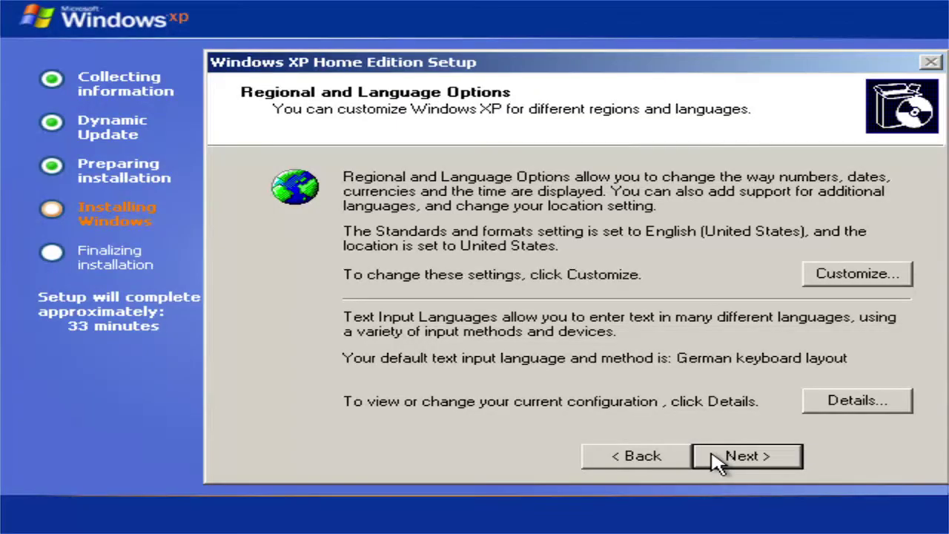
left_click(716, 461)
- Enter the owner's name for the Windows personalization, leave the organization empty, and continue
type("Nicxo")
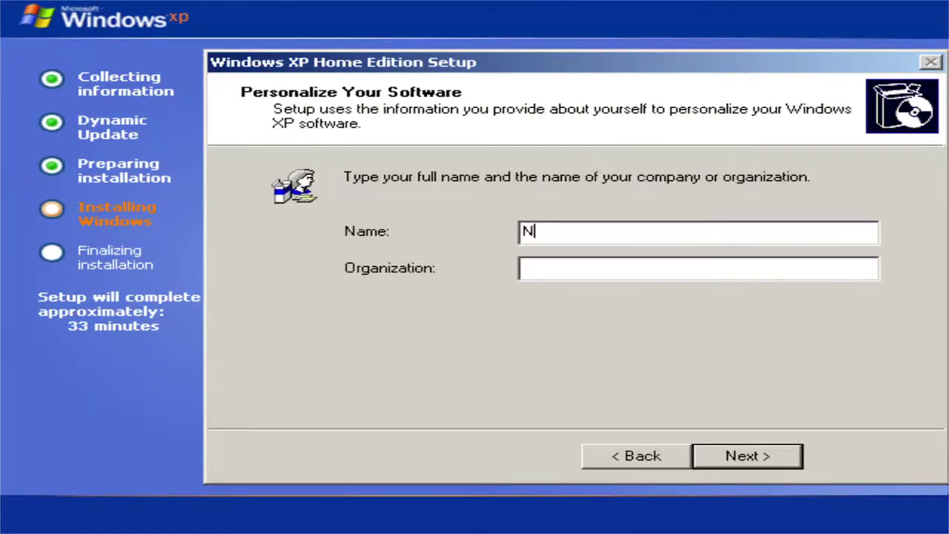
key("BackSpace")
key("BackSpace")
type("op")
key("BackSpace")
type("las")
key("Return")
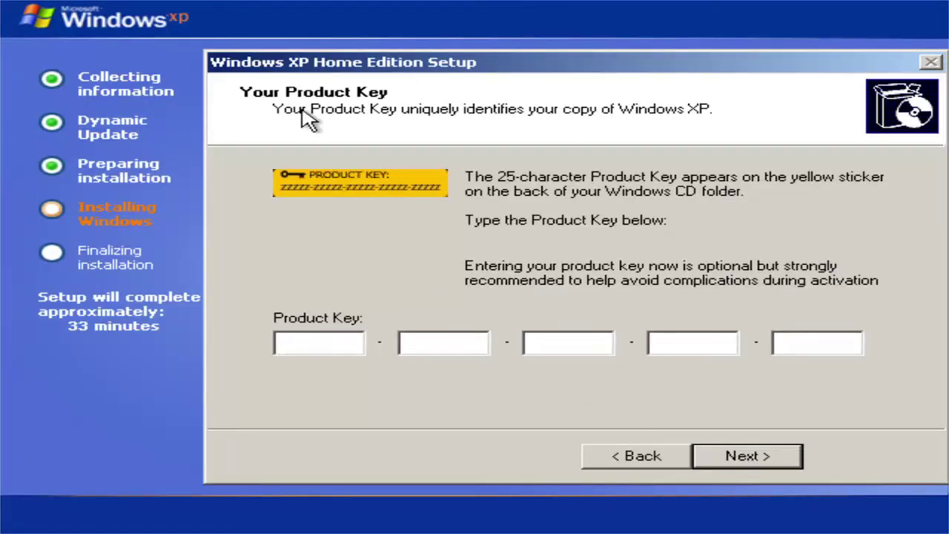
- Skip entering a product key and accept the suggested computer name
left_click(731, 469)
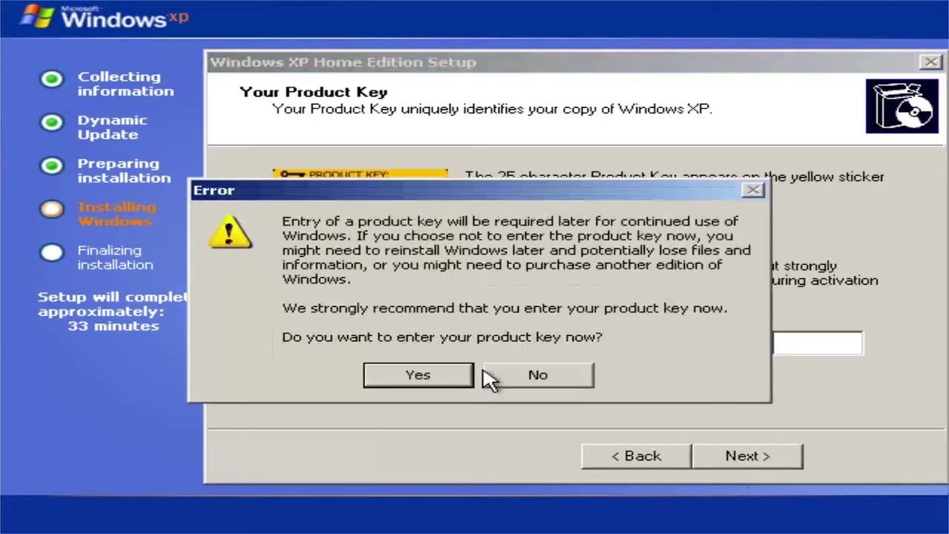
left_click(509, 378)
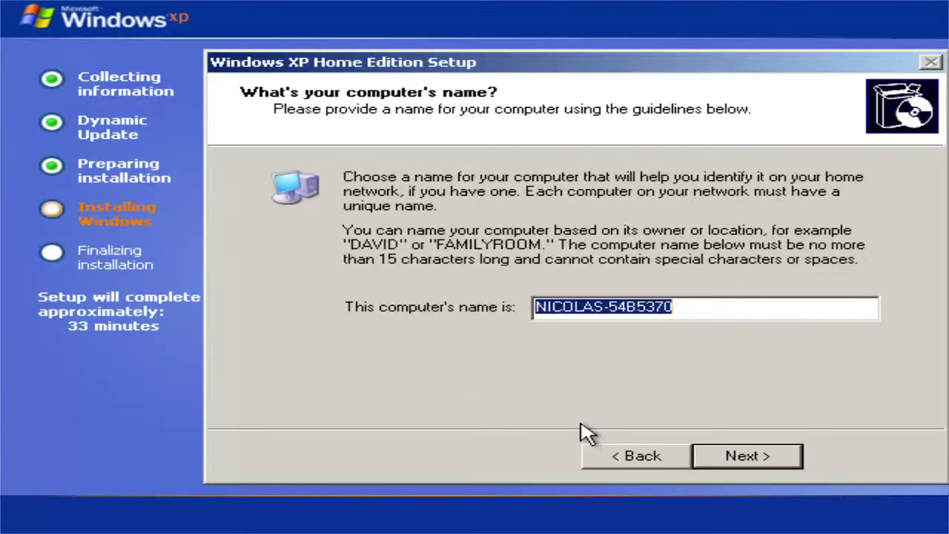
left_click(762, 460)
- Set the time zone to (GMT+01:00) Amsterdam, Berlin, Bern, Rome, Stockholm, Vienna and accept the typical network settings
left_click(507, 300)
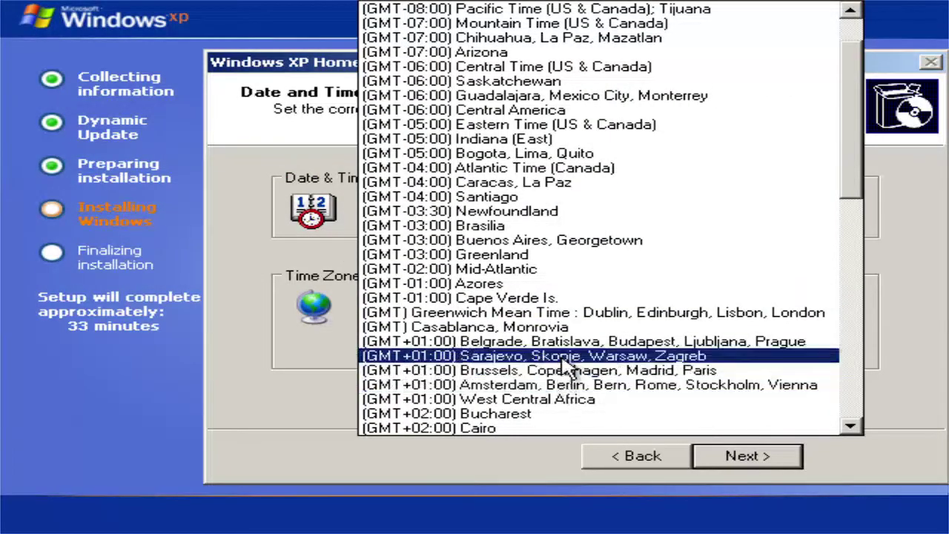
left_click(564, 387)
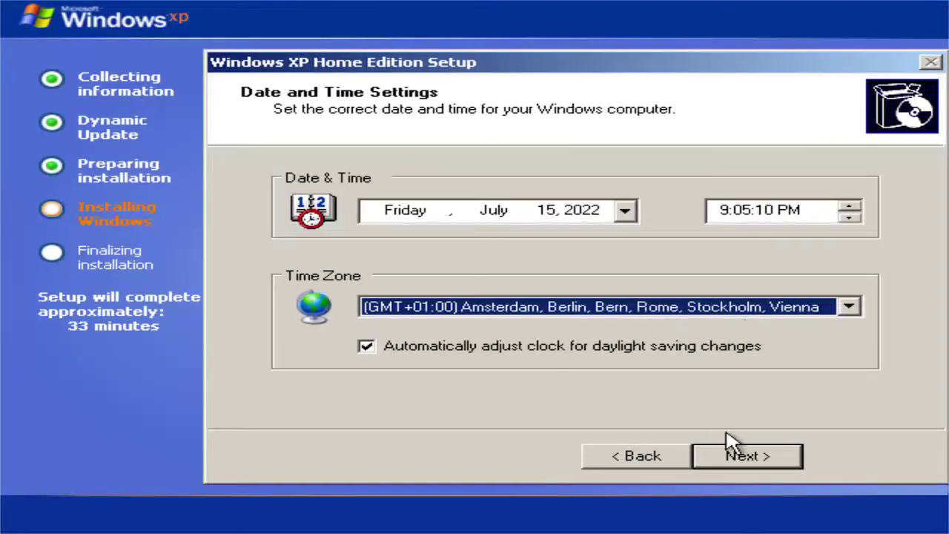
left_click(746, 458)
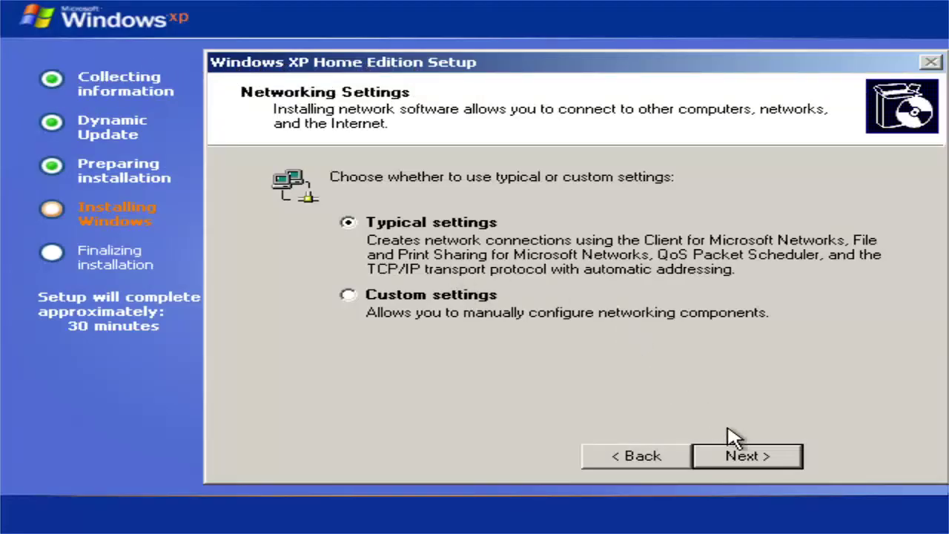
left_click(757, 458)
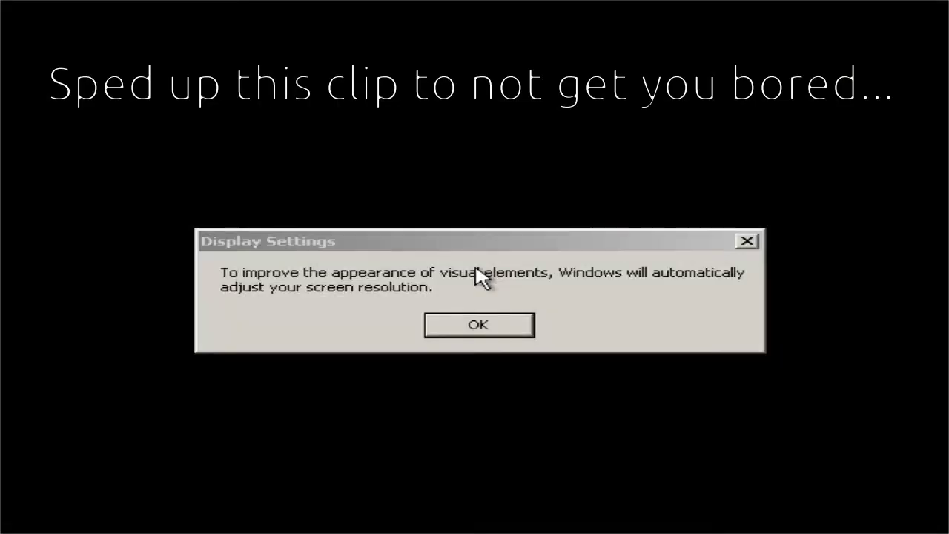
- Accept the automatic screen resolution adjustment and proceed past the Windows welcome page
left_click(530, 319)
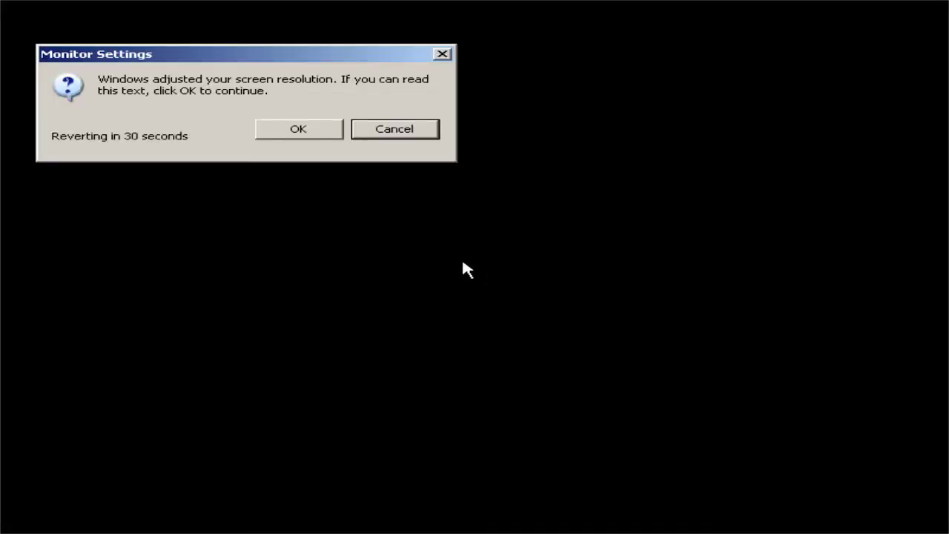
left_click(303, 130)
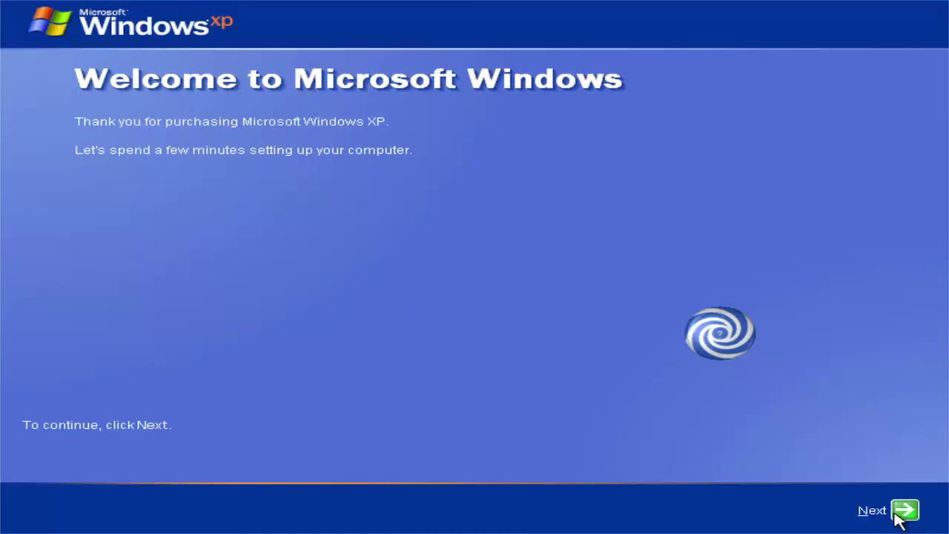
key("Return")
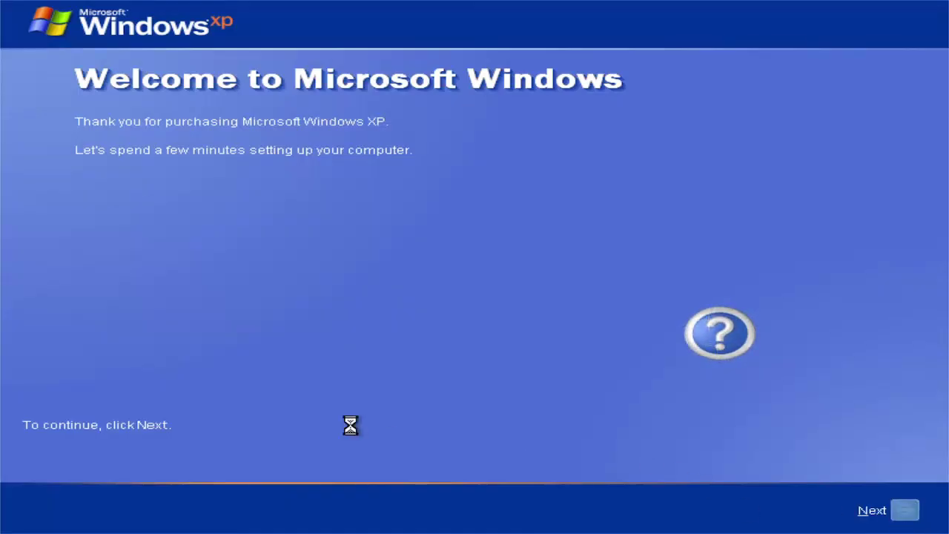
key("Return")
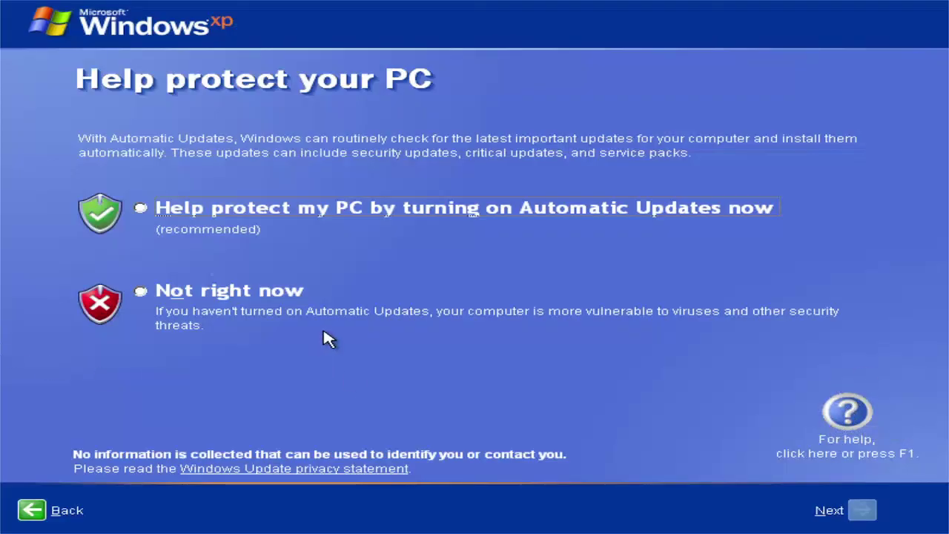
- Choose "Not right now" for Automatic Updates and "No, remind me every few days" for Windows activation
left_click(236, 304)
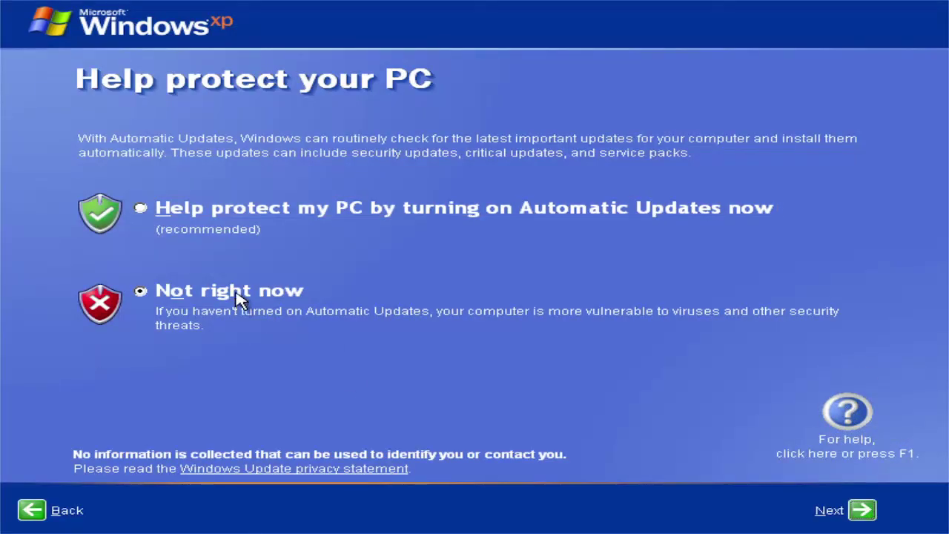
left_click(864, 511)
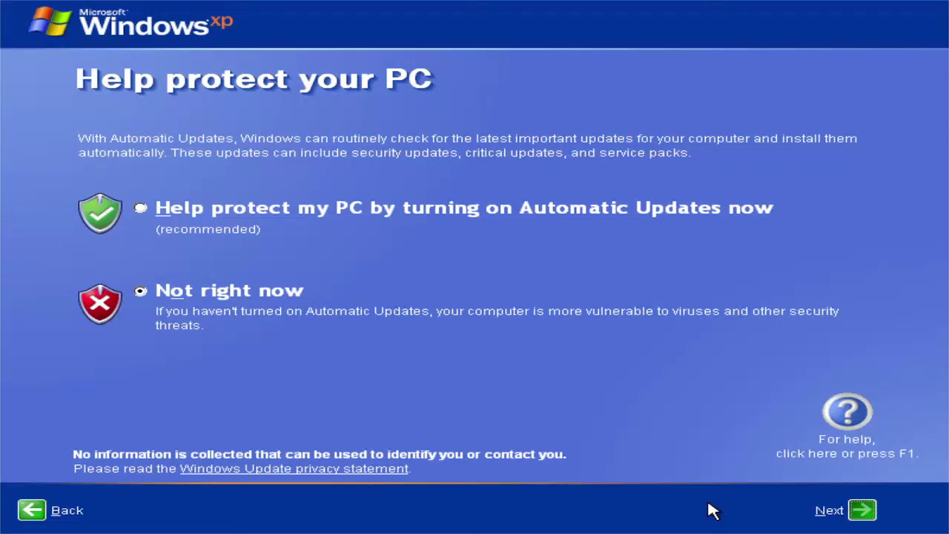
key("Return")
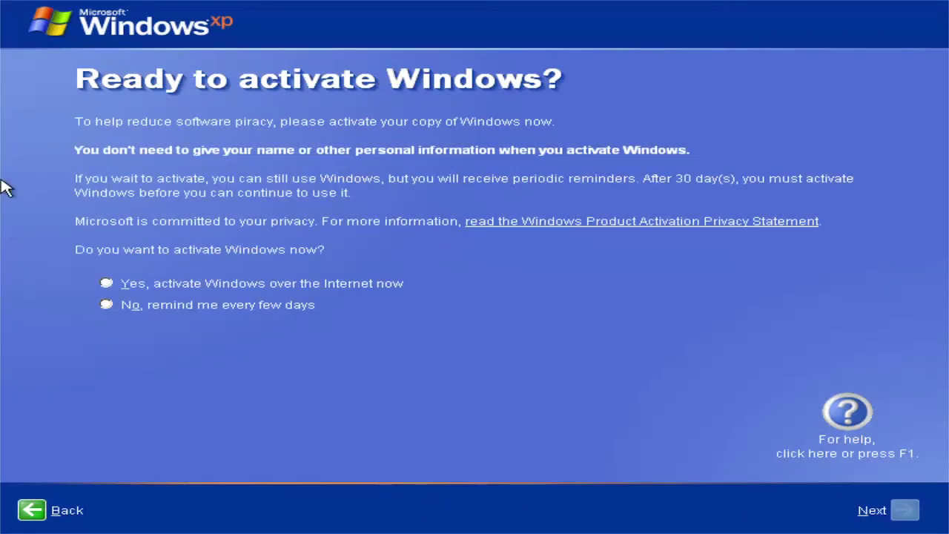
left_click(293, 310)
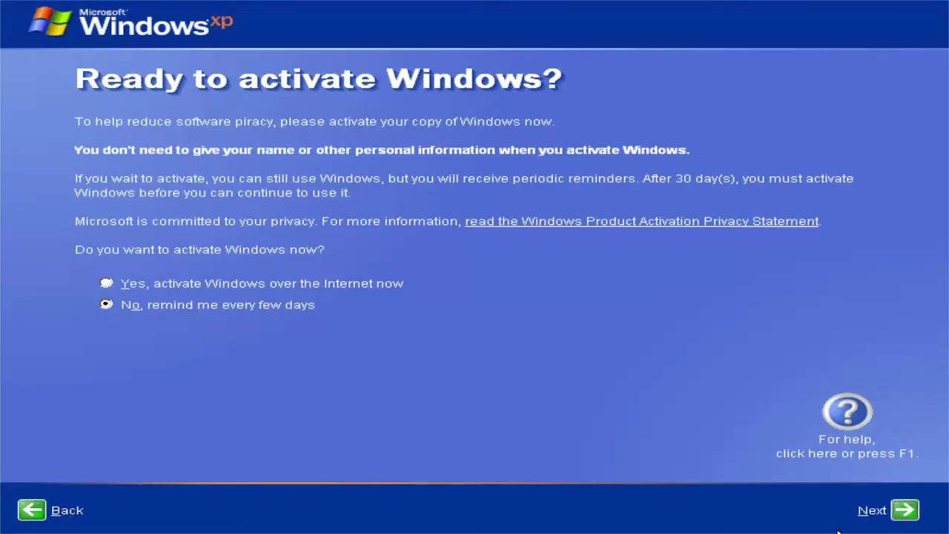
left_click(901, 510)
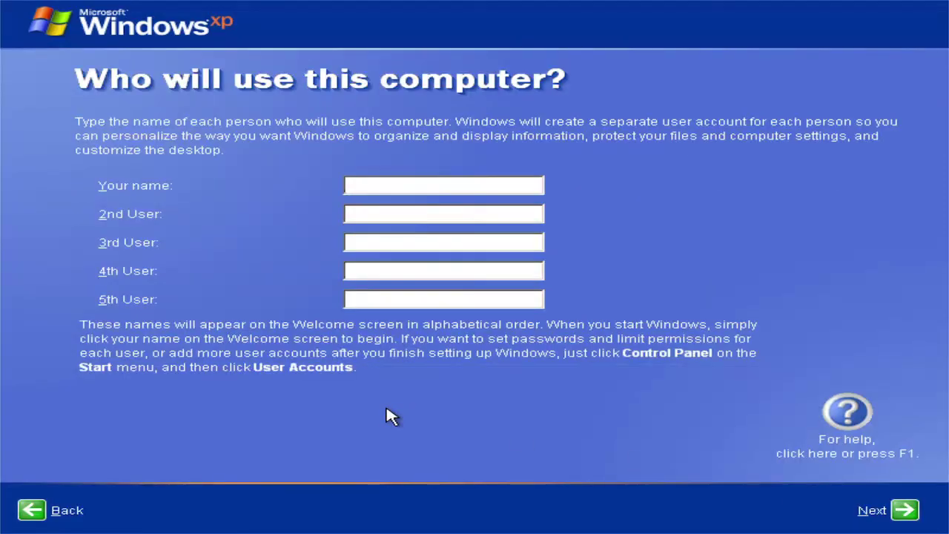
- Enter the first user's name, leave the other user accounts empty, and finish the Windows setup
type("Nicolas+")
key("BackSpace")
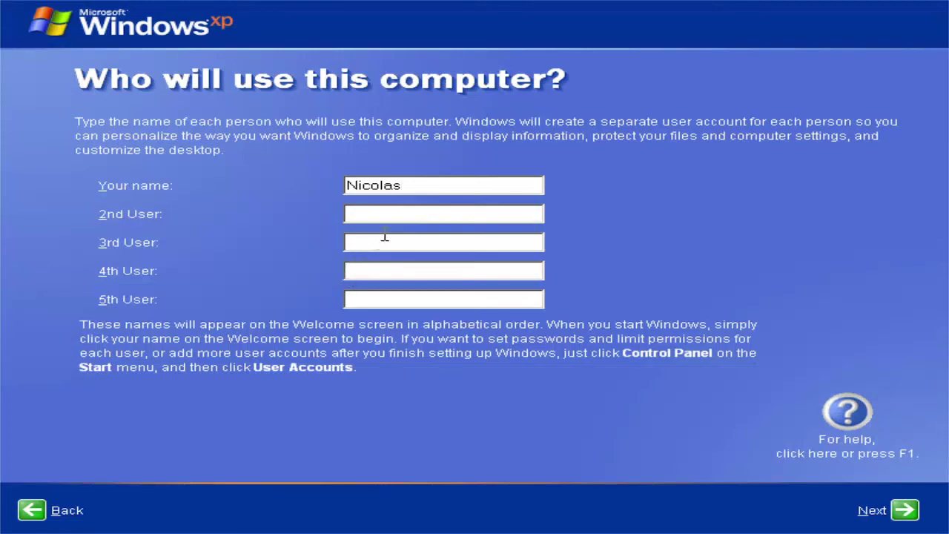
key("Tab")
key("Tab")
key("Tab")
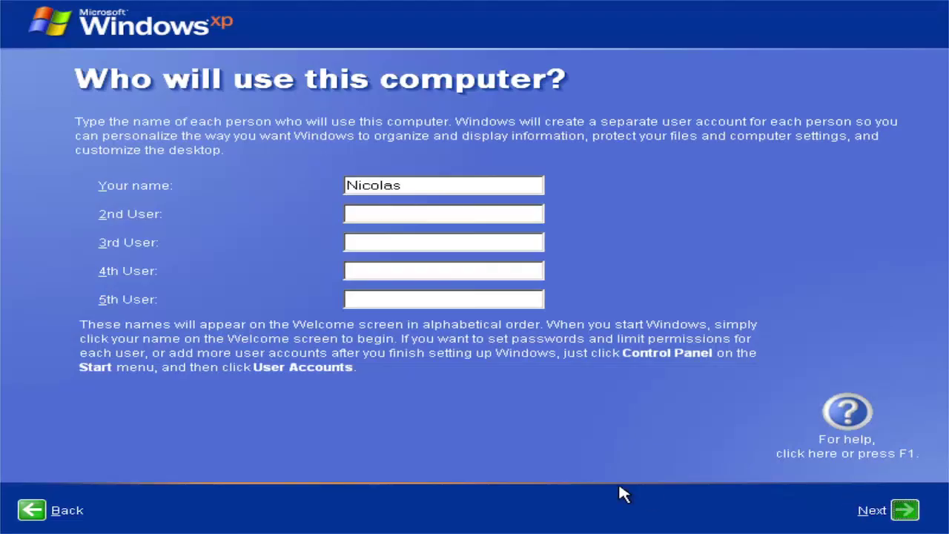
key("Return")
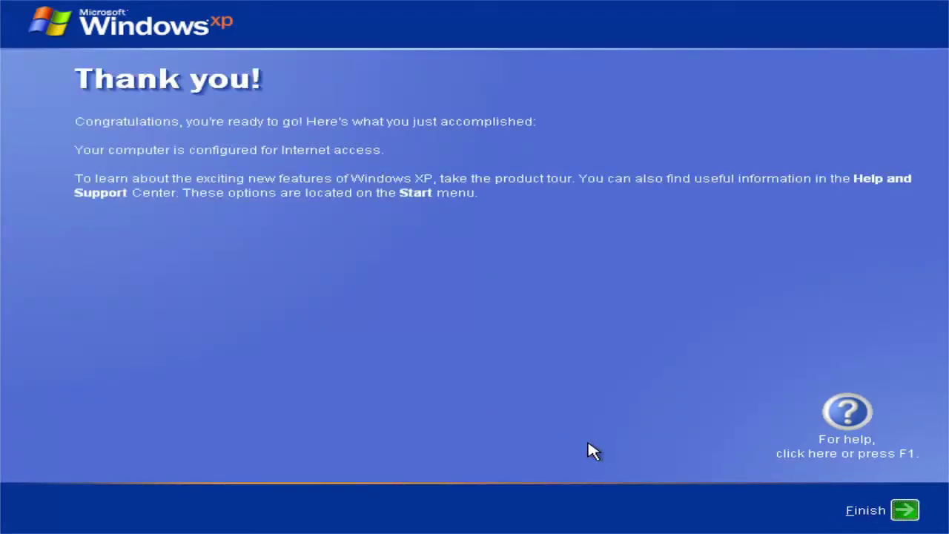
key("Return")
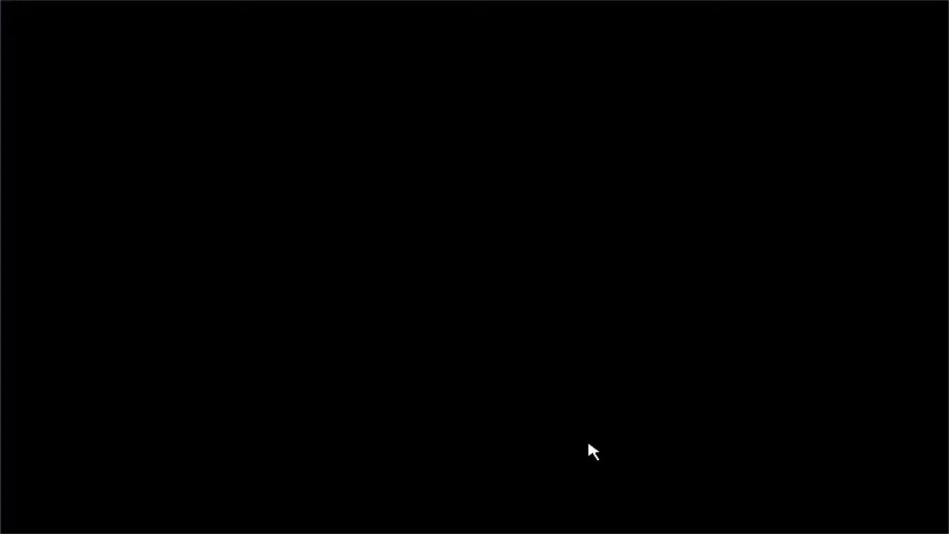